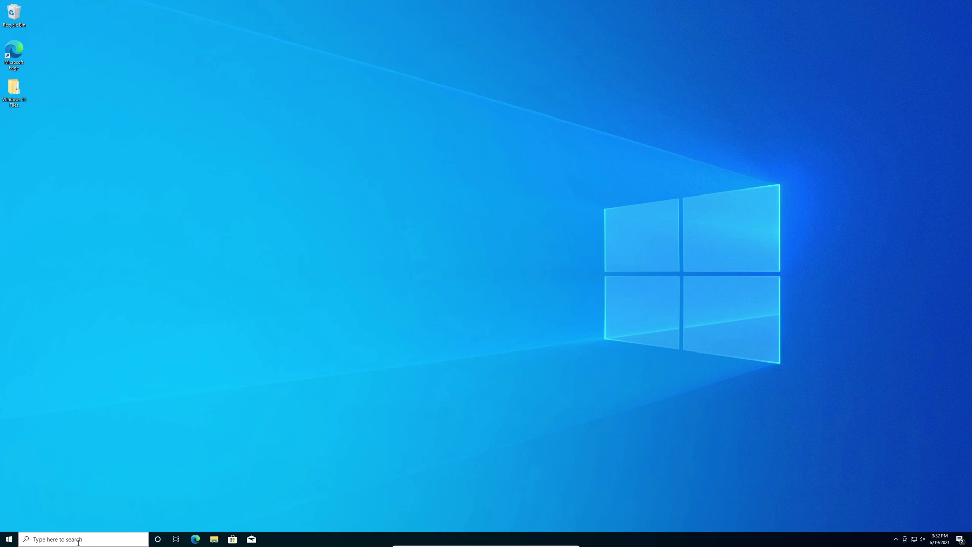
Step: Open Disk Management via a Windows search for 'disk m' and center its window
click(78, 540)
text(disk m)
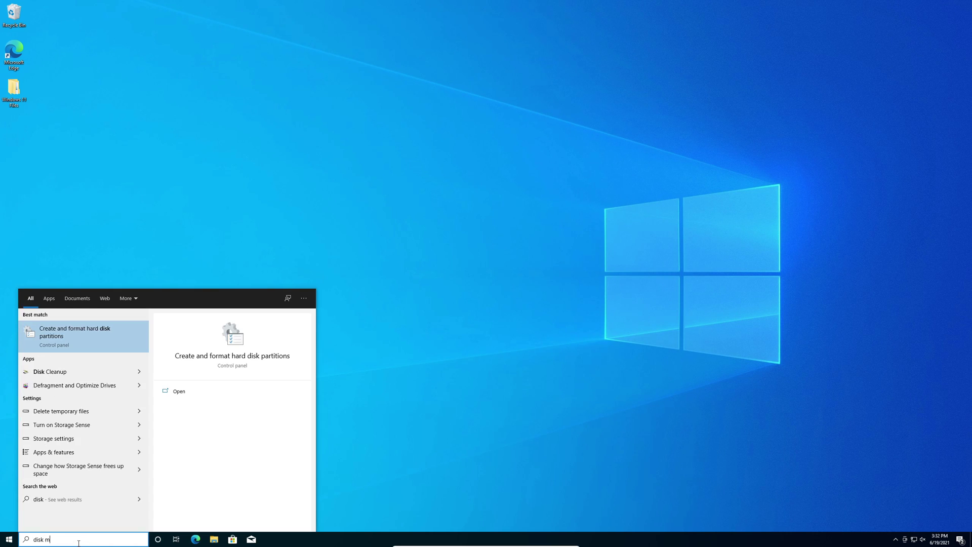
key(Return)
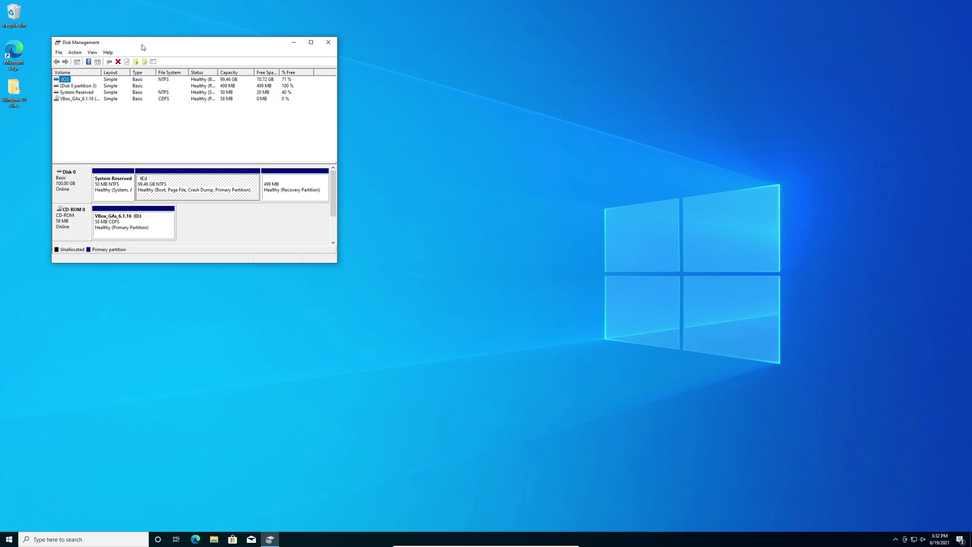
drag(142, 44, 383, 153)
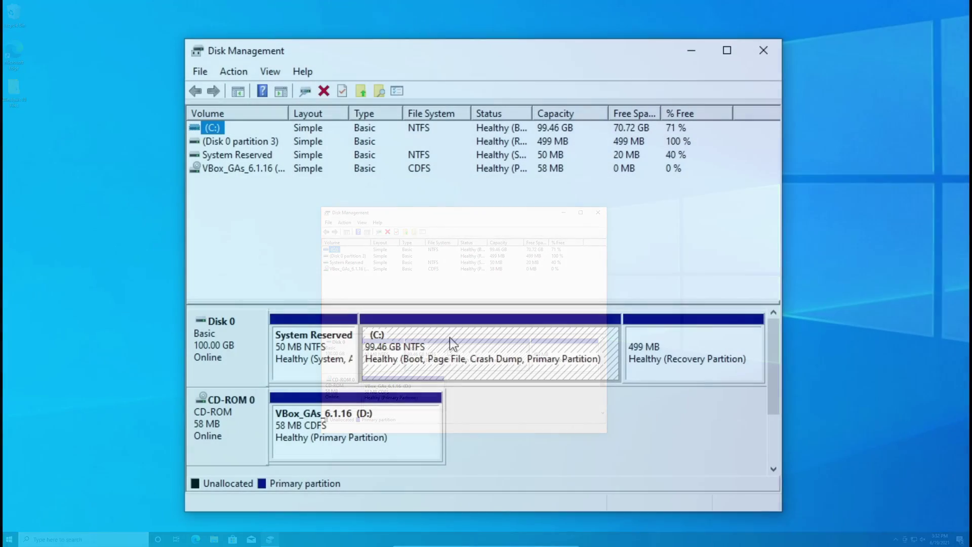
Step: Shrink the C: partition by 40960 MB, leaving 40 GB unallocated
right_click(419, 288)
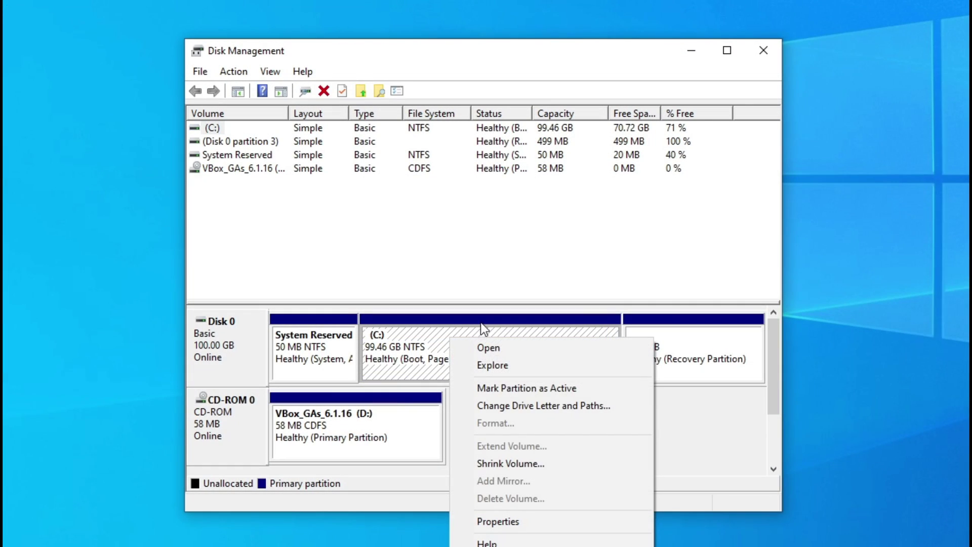
click(499, 465)
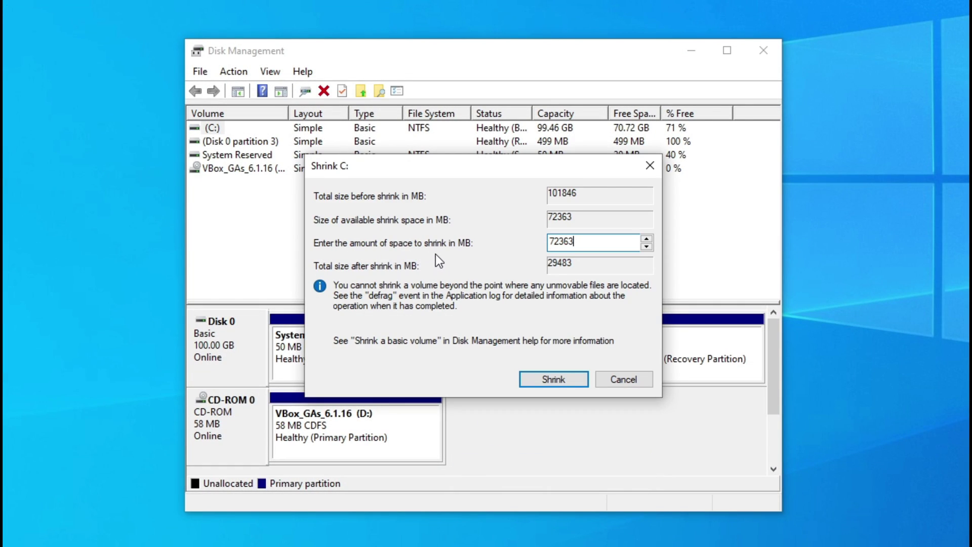
double_click(568, 242)
text(40960)
key(Return)
Step: Create a full-size 40960 MB simple volume labelled 'Windows 11' on the unallocated space
right_click(575, 347)
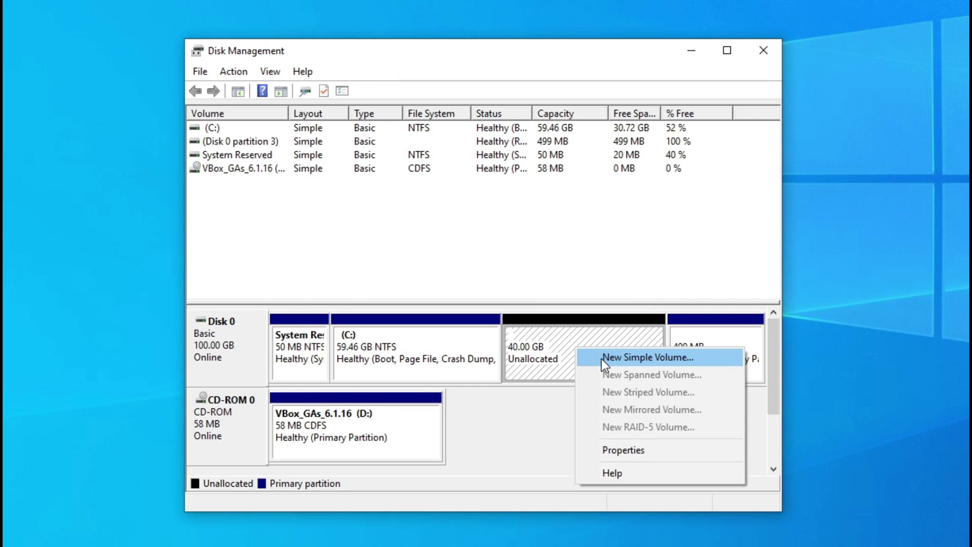
click(602, 359)
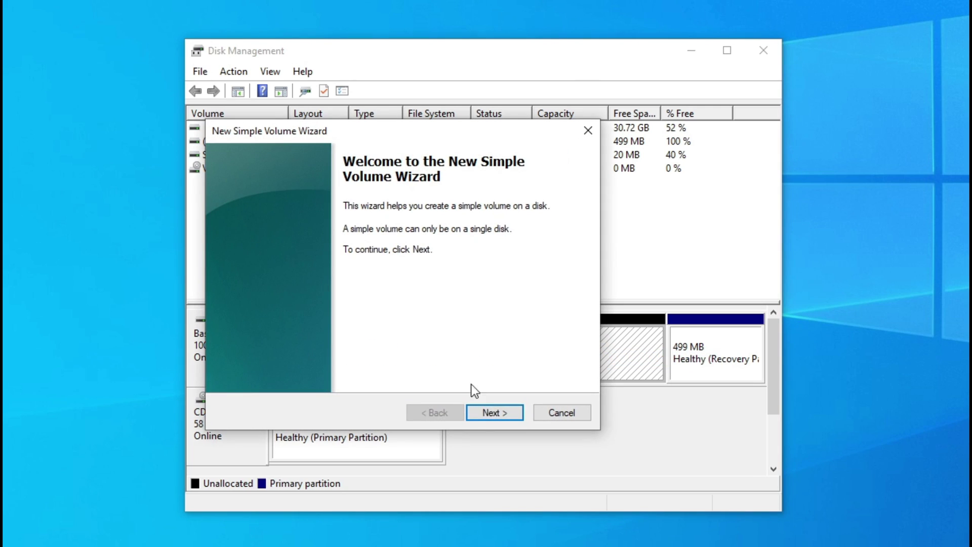
click(495, 412)
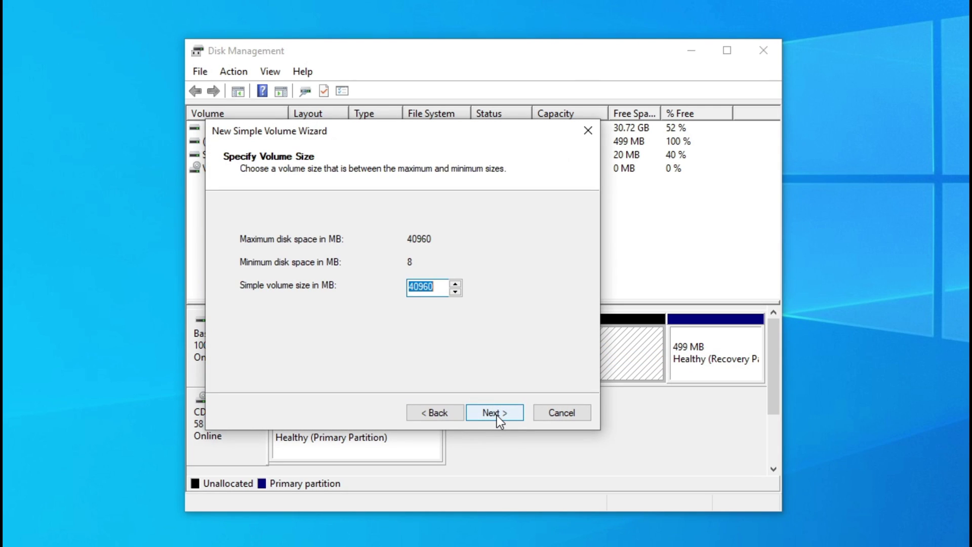
click(494, 412)
click(497, 415)
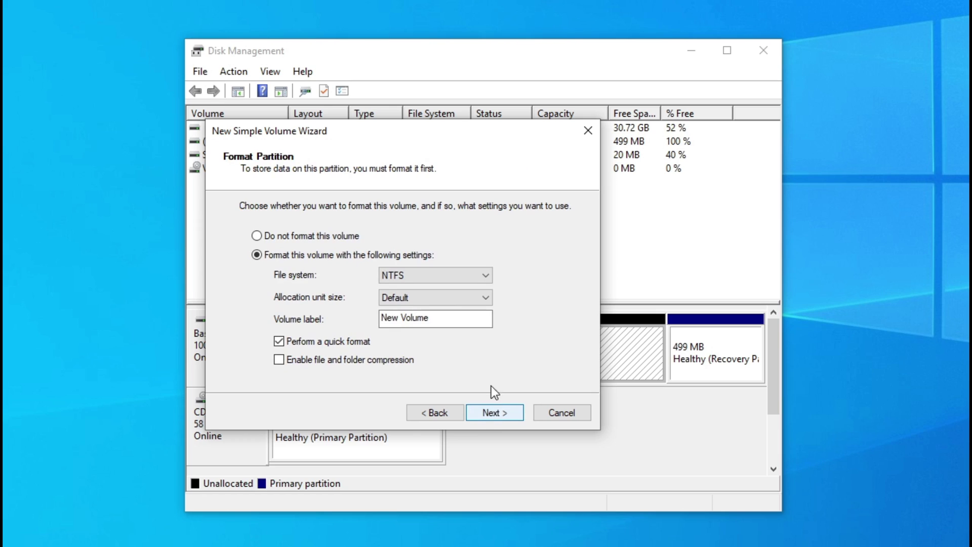
drag(454, 321, 334, 322)
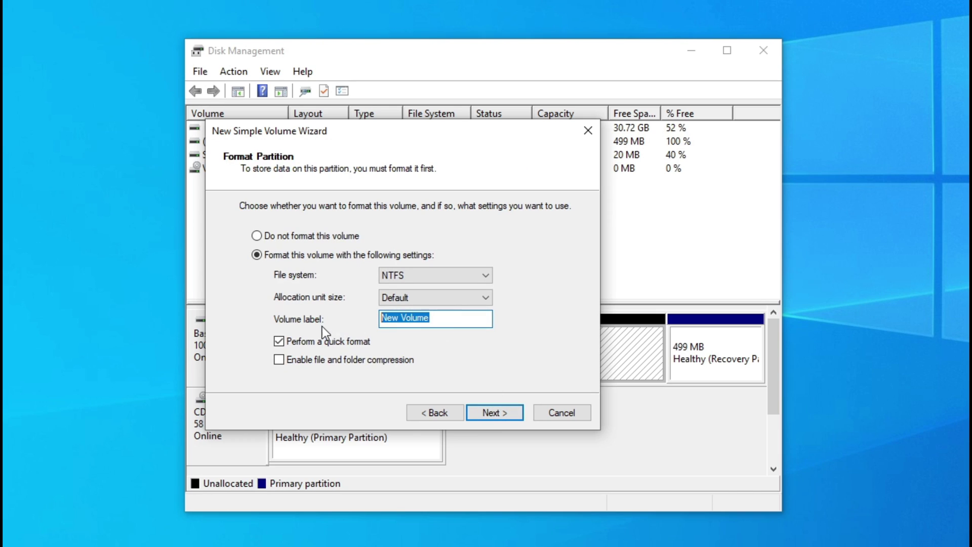
text(Windows 11)
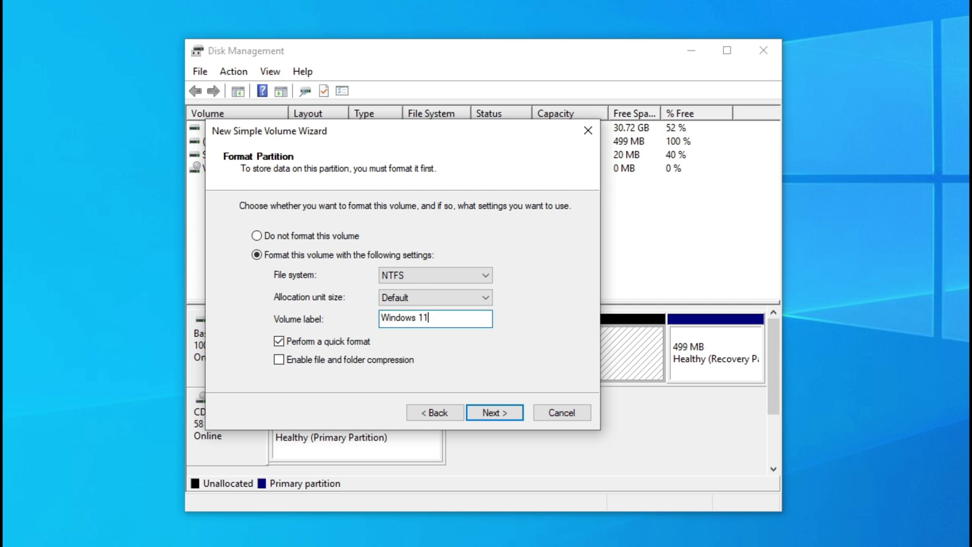
key(Return)
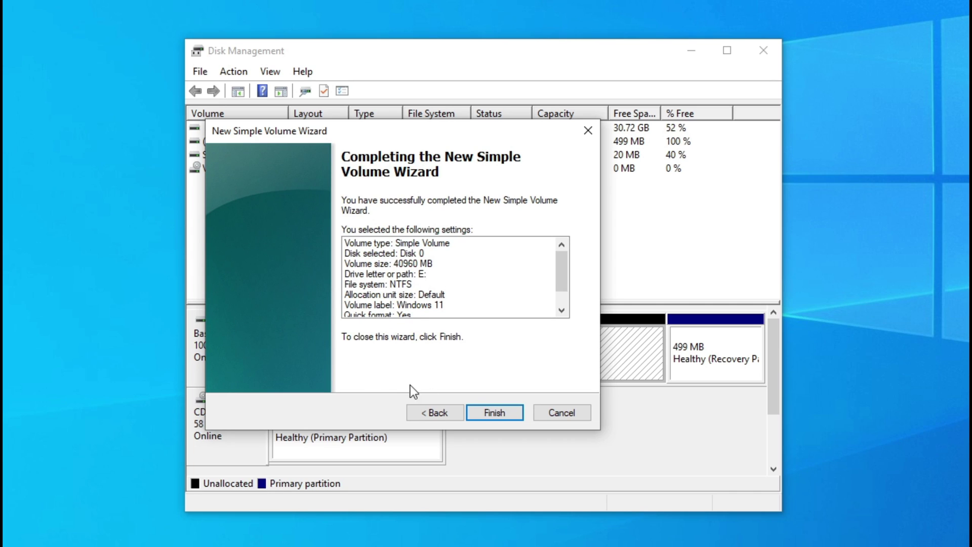
click(491, 412)
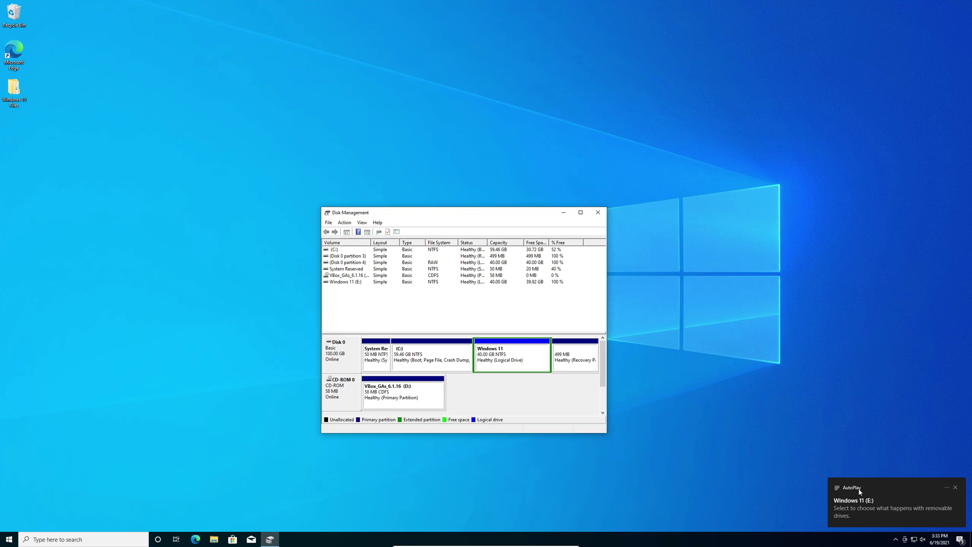
Step: Close Disk Management and launch gimagex from Windows 11 Files > GImageX > x64
click(598, 212)
double_click(18, 89)
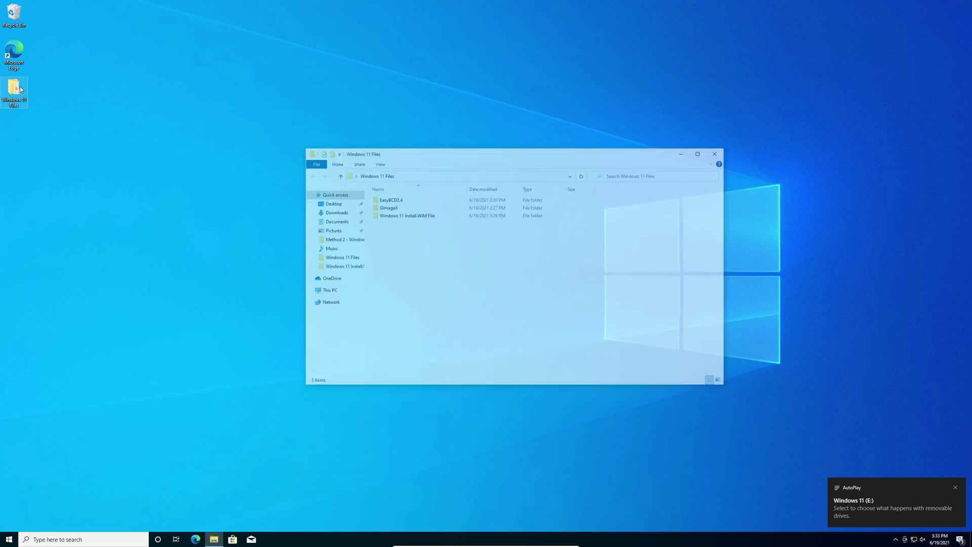
double_click(386, 208)
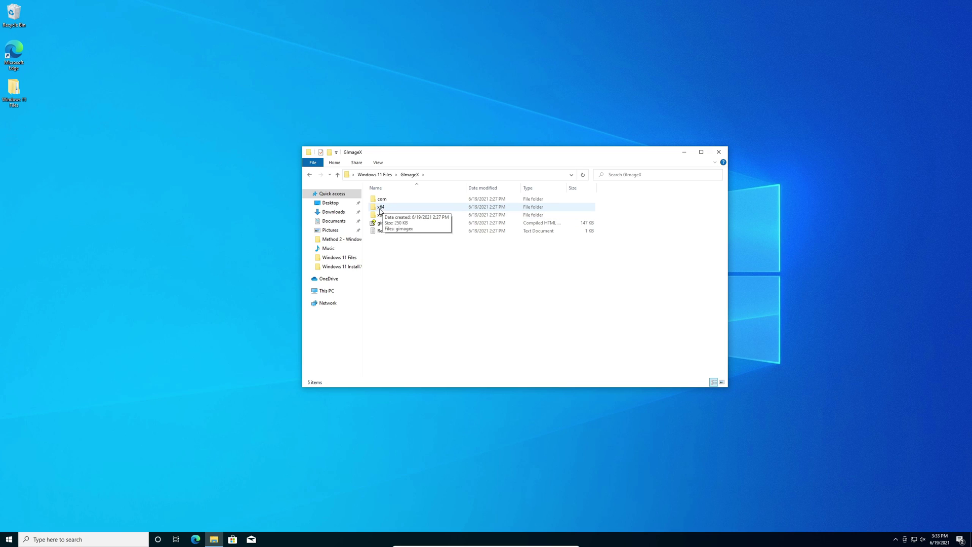
double_click(383, 209)
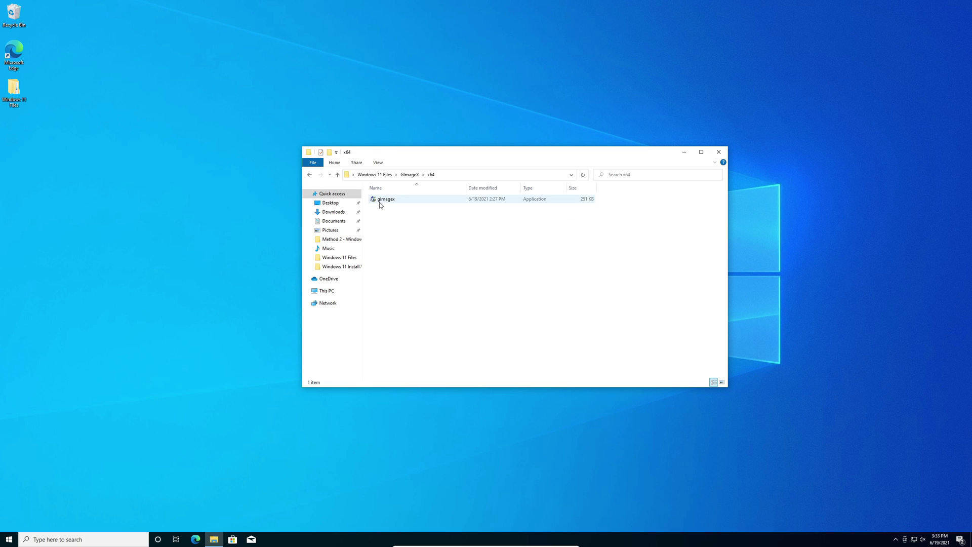
double_click(386, 200)
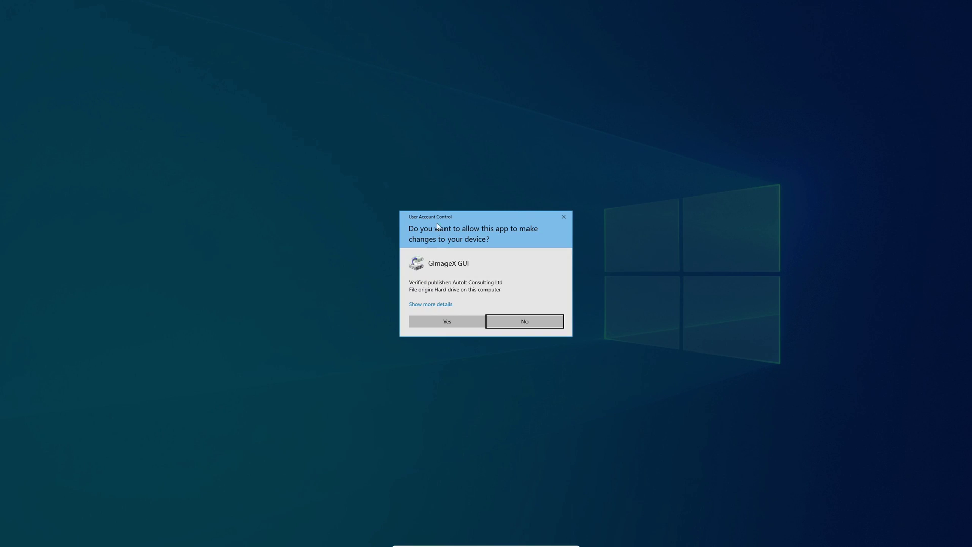
Step: Approve GImageX and choose install.wim from the Windows 11 Install.WIM File folder as the Apply source
click(449, 322)
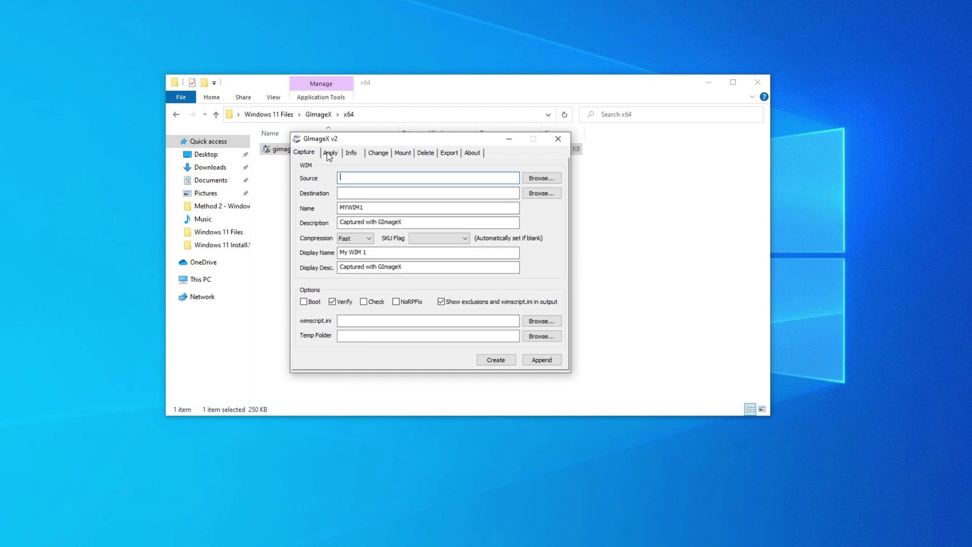
click(329, 153)
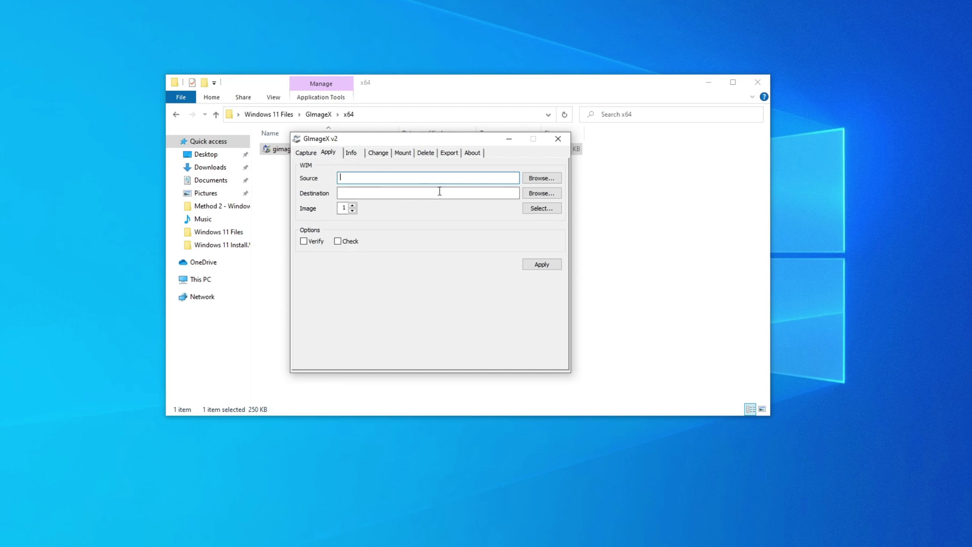
click(539, 178)
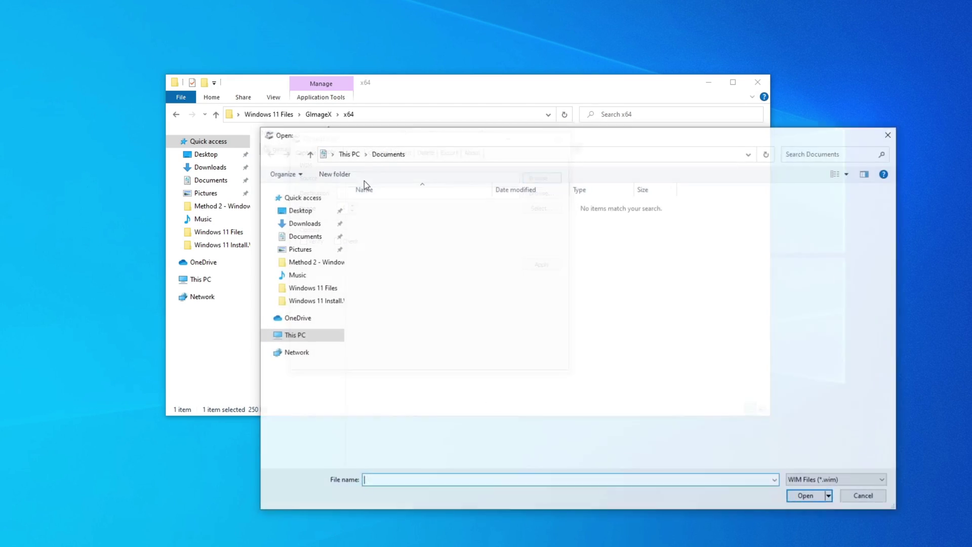
click(305, 213)
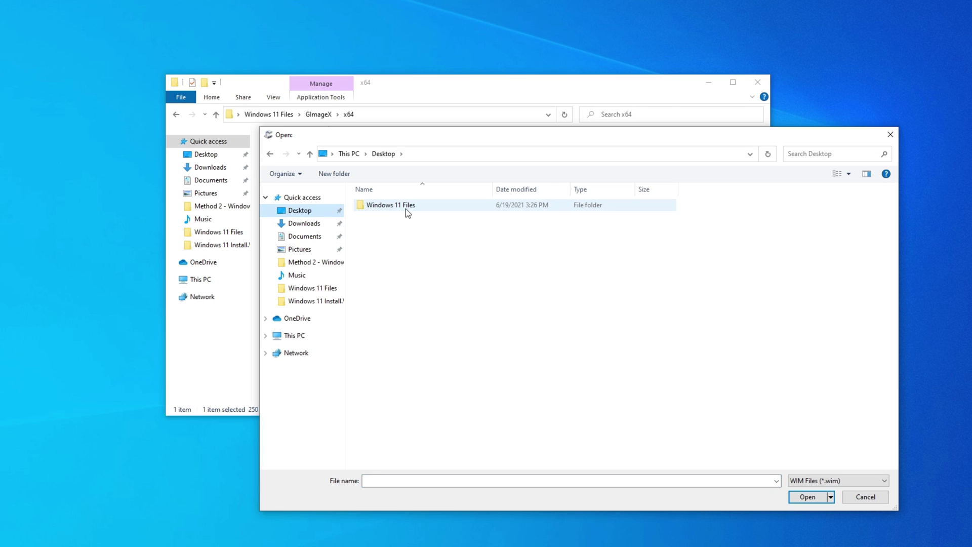
double_click(406, 209)
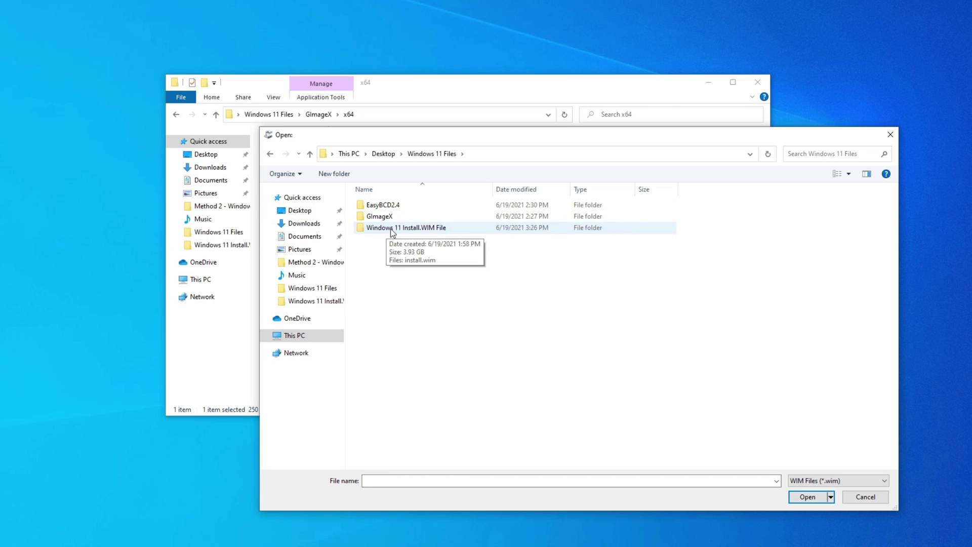
double_click(396, 228)
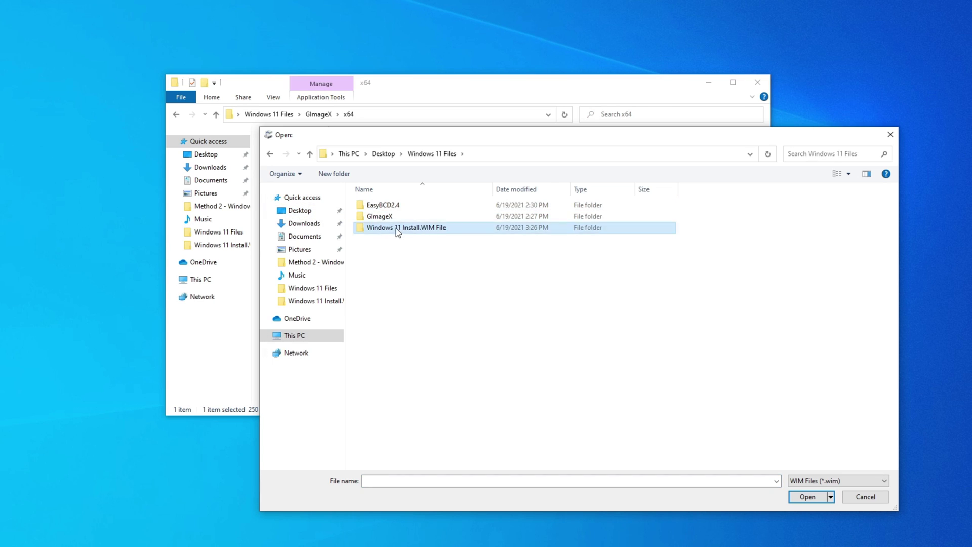
click(385, 208)
double_click(385, 207)
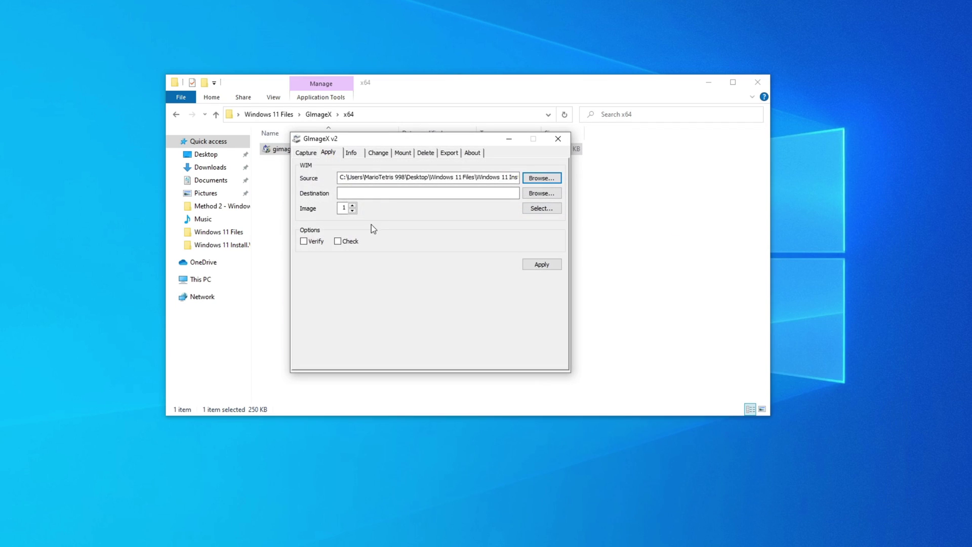
Step: Apply the Windows 11 image to the Windows 11 (E:) drive and close the completed report
click(540, 193)
scroll(427, 268, down, 1)
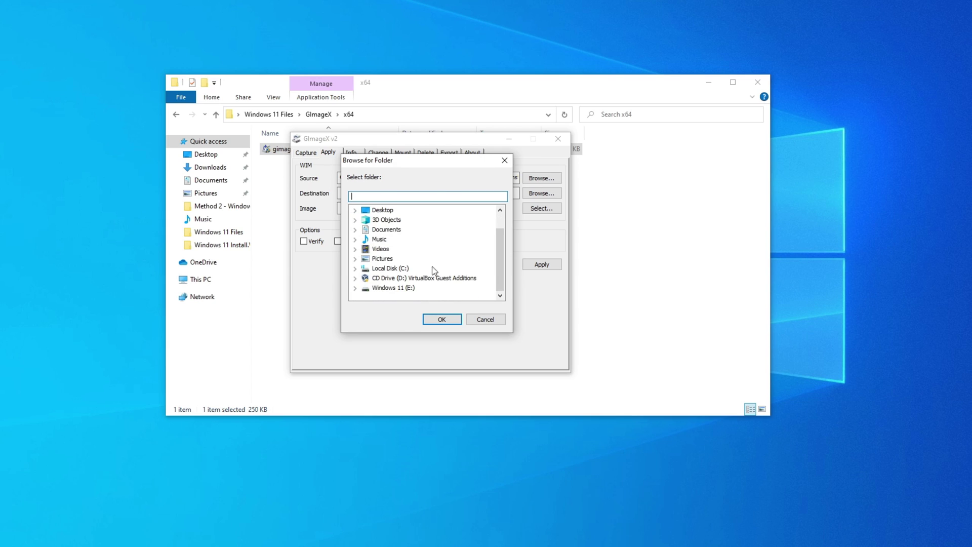
click(380, 288)
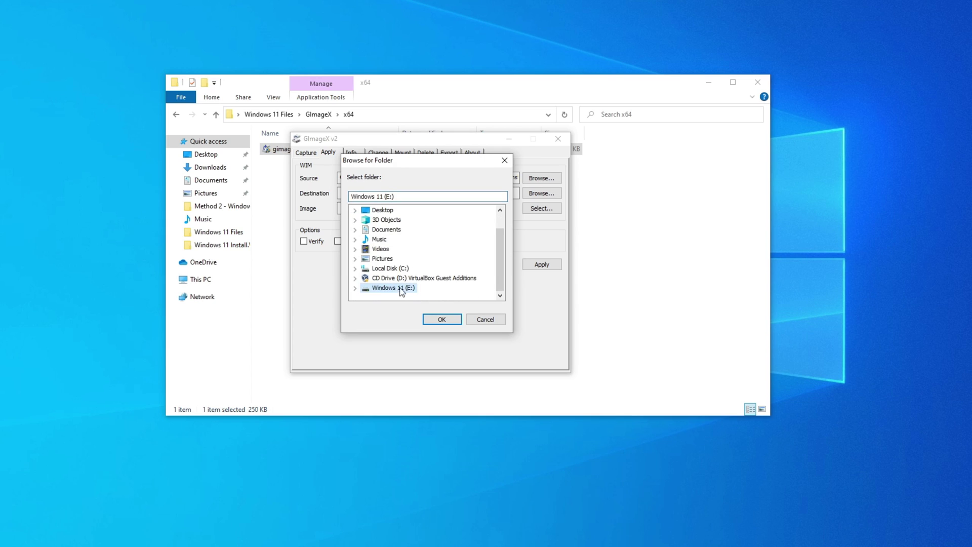
click(446, 320)
click(541, 268)
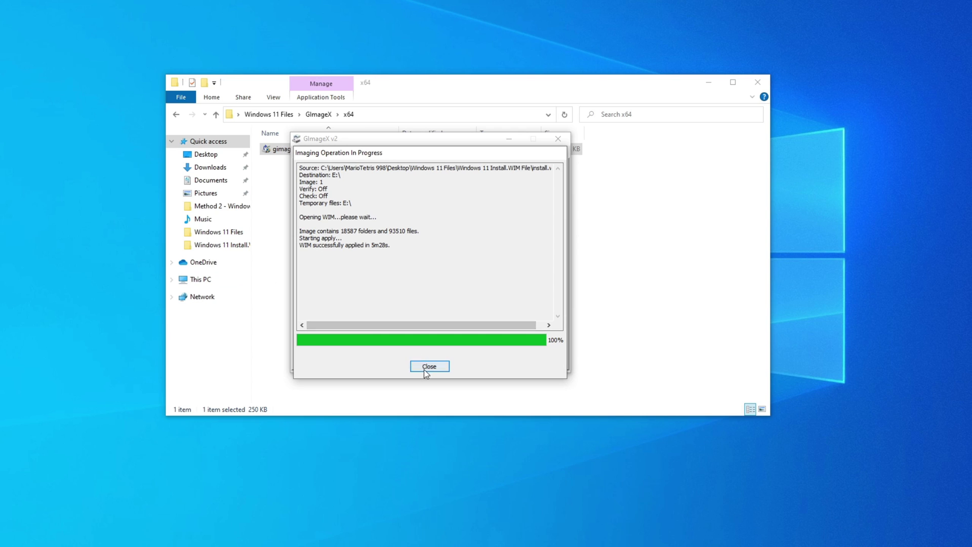
click(425, 369)
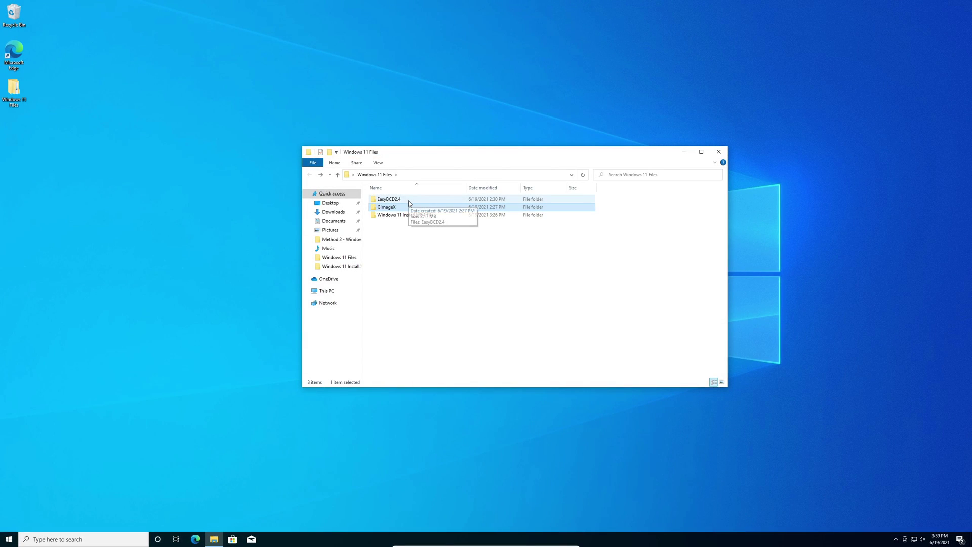
Step: Run the EasyBCD 2.4 installer with both components and the default folder, then launch it
double_click(410, 202)
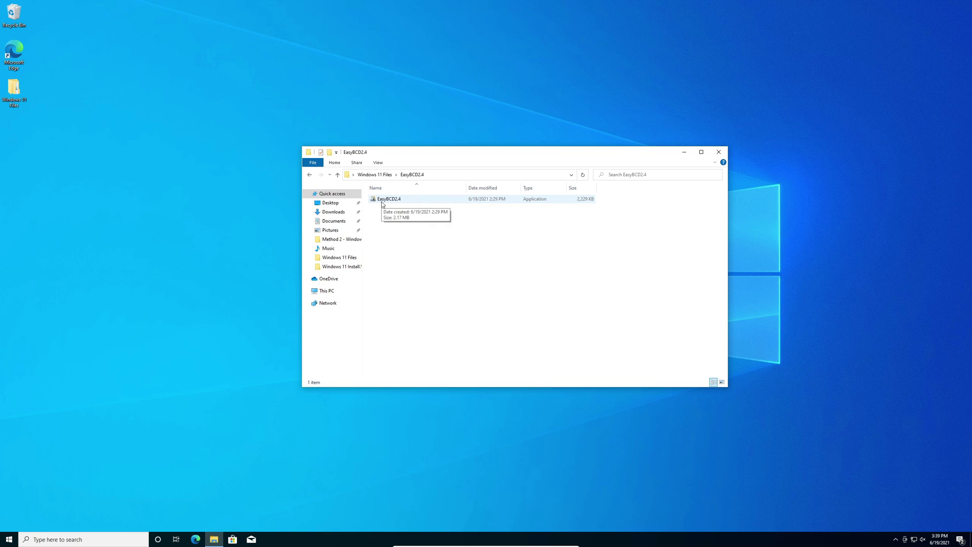
double_click(386, 201)
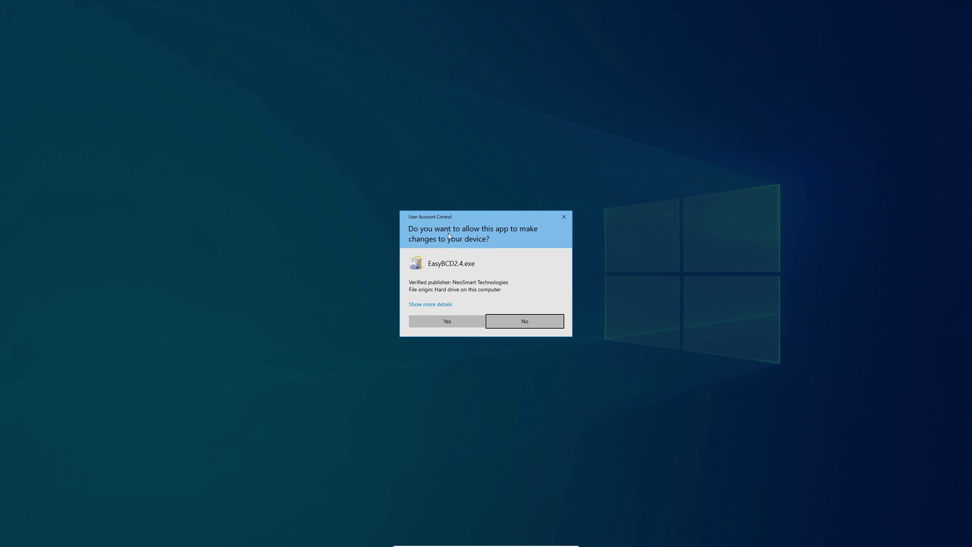
click(441, 319)
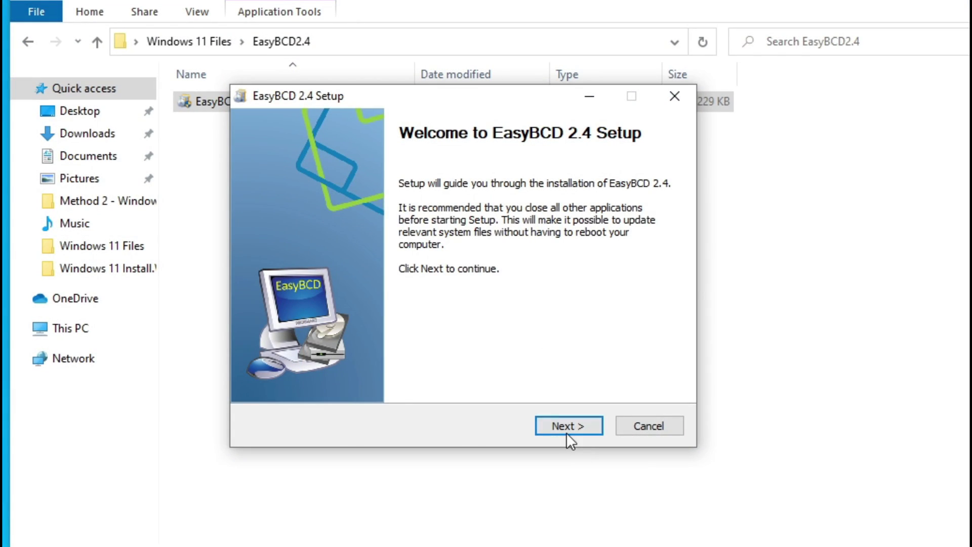
click(566, 428)
click(565, 426)
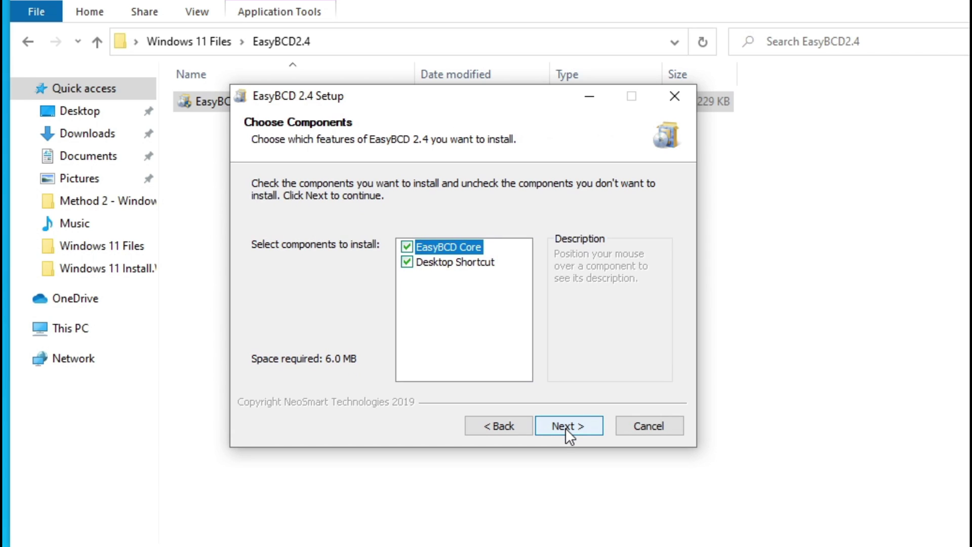
click(565, 427)
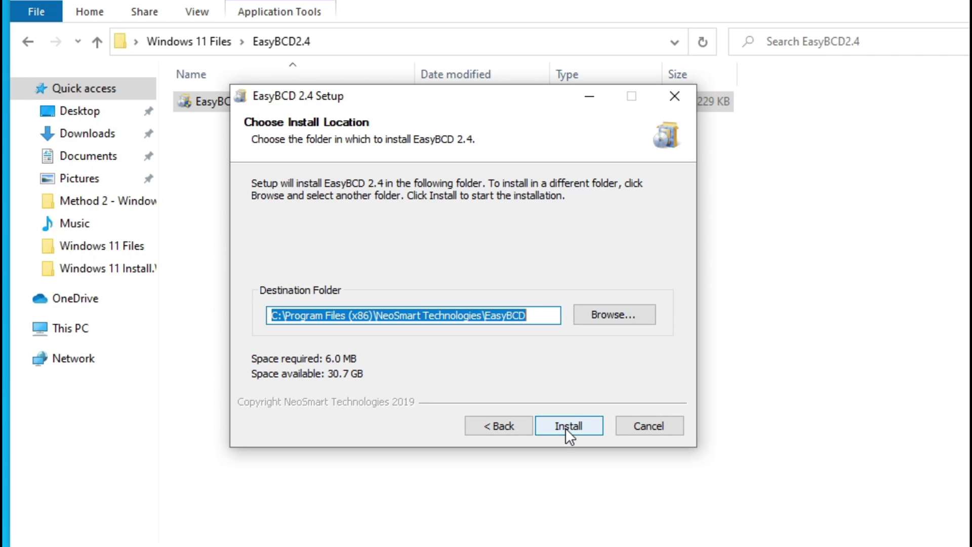
click(565, 427)
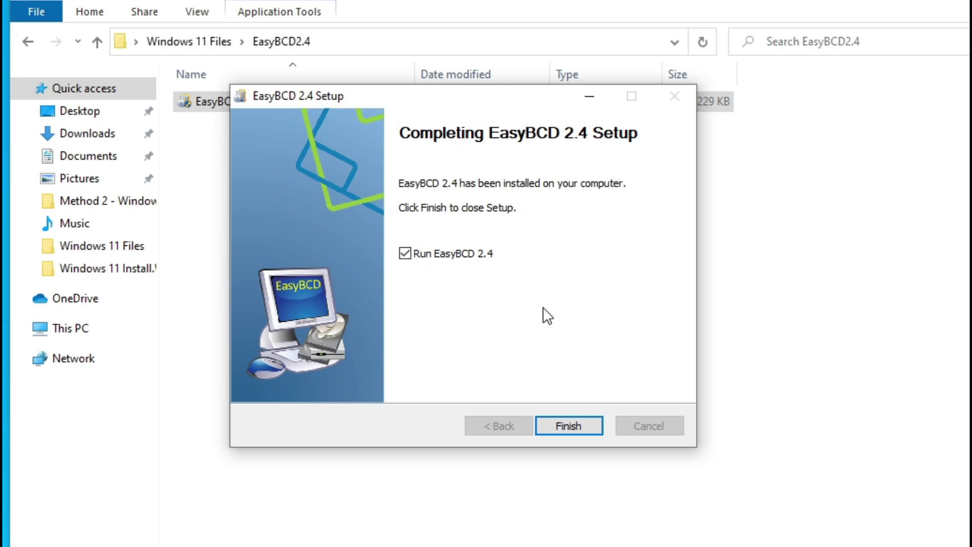
click(561, 427)
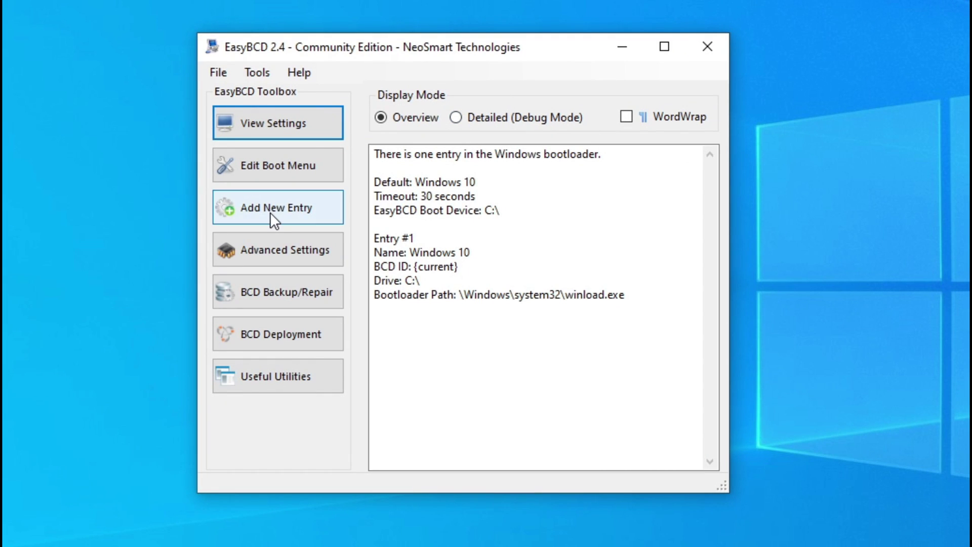
Step: Start a new Windows boot entry in EasyBCD named 'Windows 11'
click(269, 212)
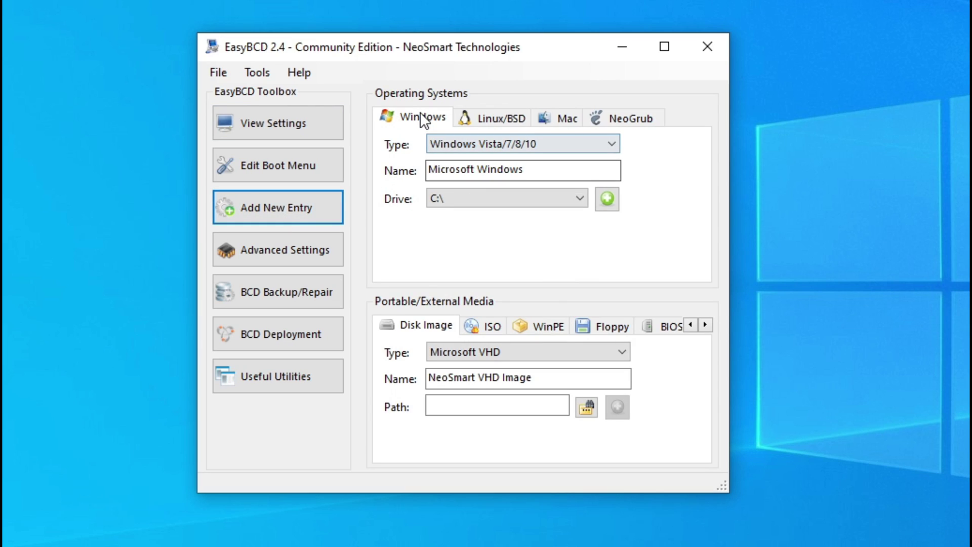
drag(542, 167, 431, 168)
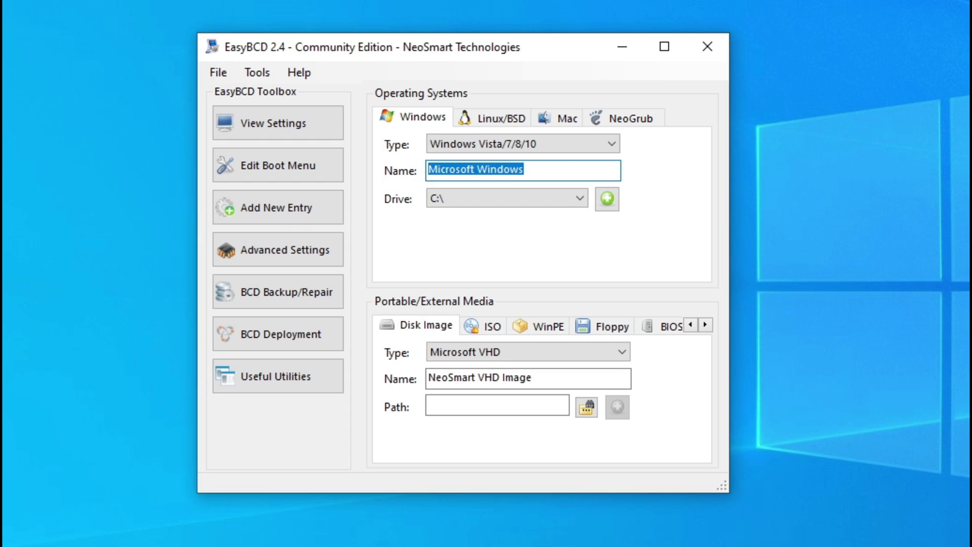
text(Windows 11)
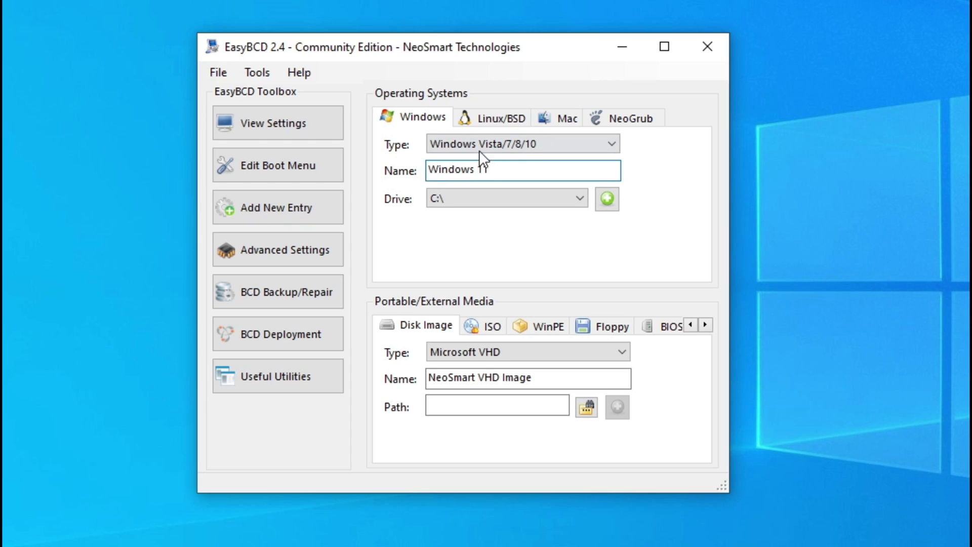
click(469, 194)
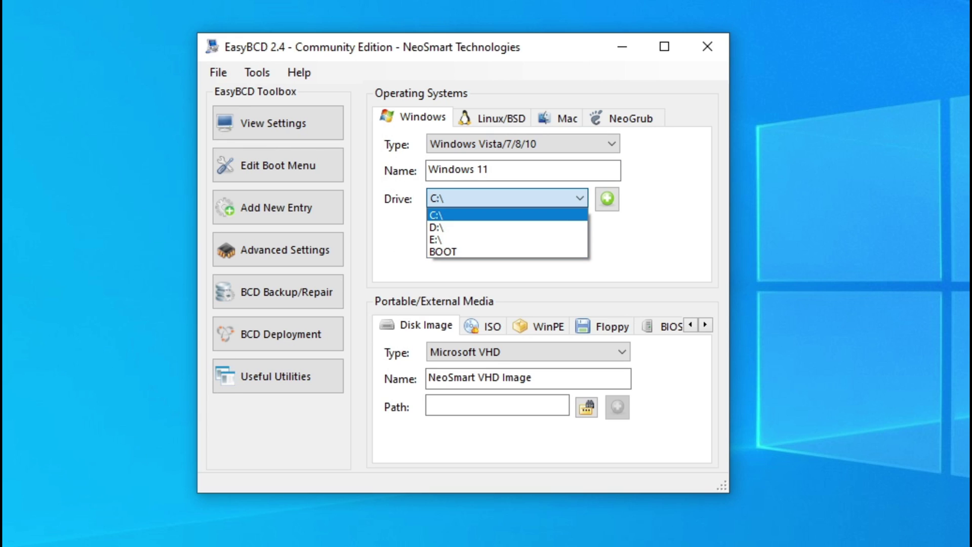
Step: Check This PC in a new File Explorer window to confirm Windows 11 is on E:
right_click(213, 539)
click(187, 498)
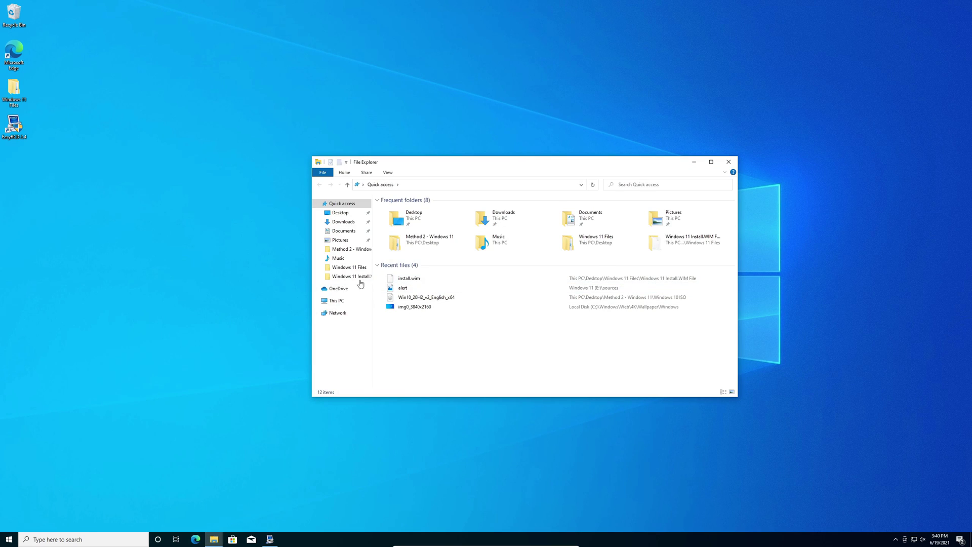
click(336, 300)
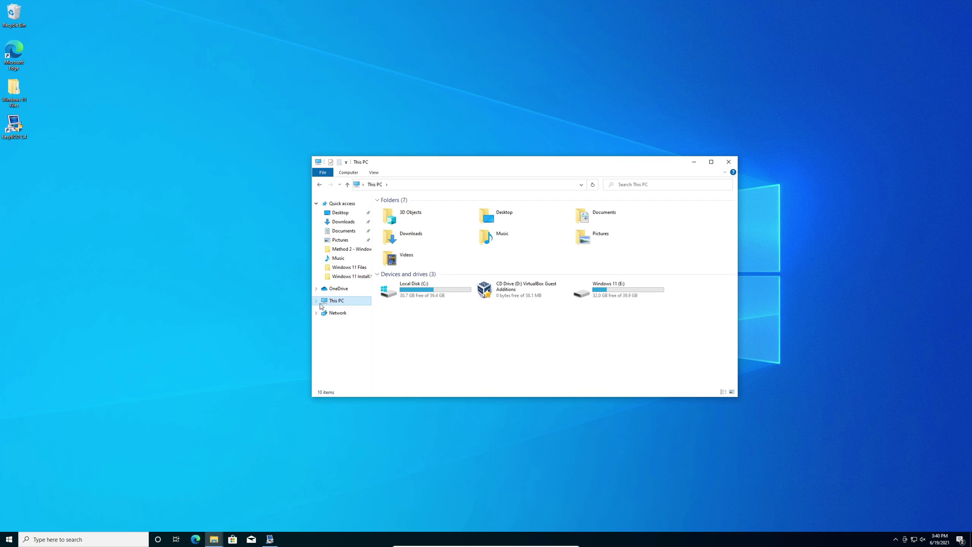
click(611, 293)
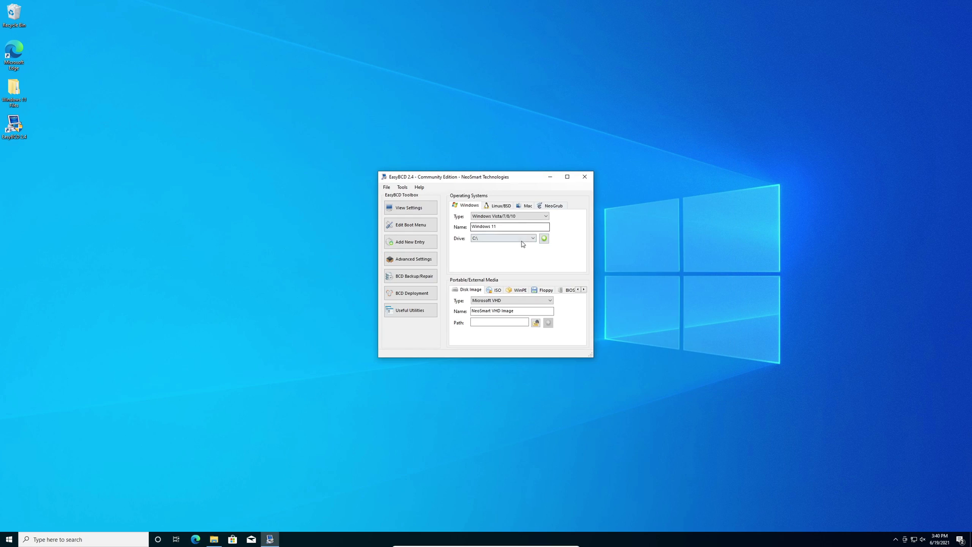
Step: Add the Windows 11 entry on drive E:\ and save it as the default boot entry
click(521, 241)
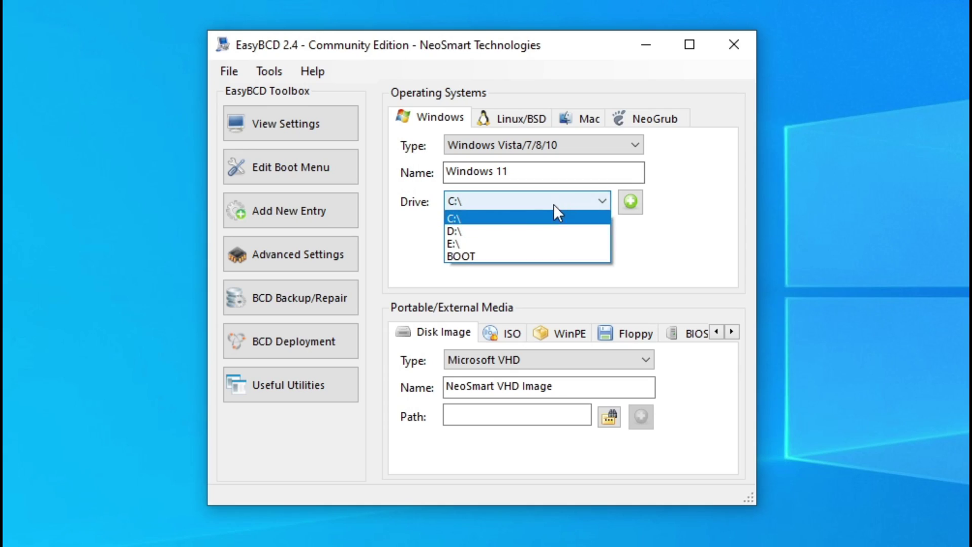
click(463, 244)
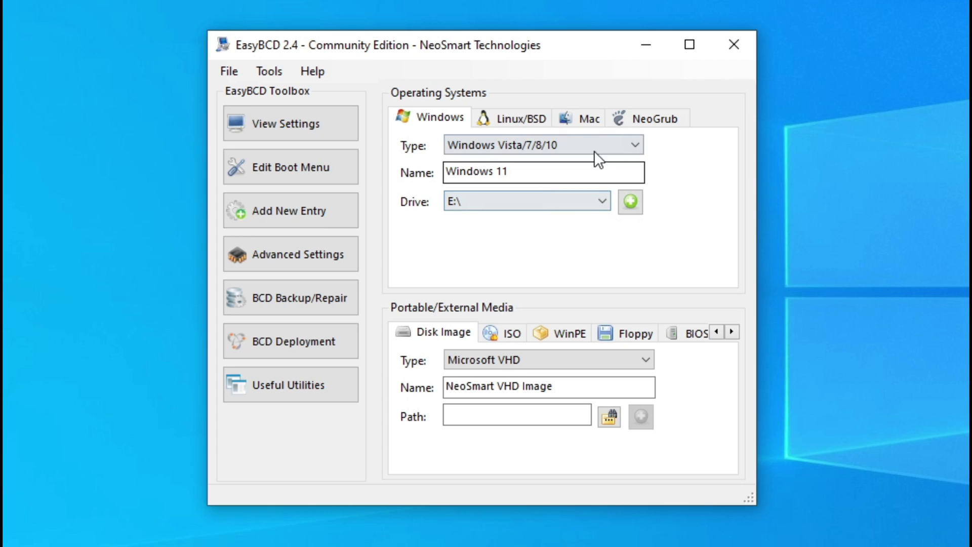
click(630, 203)
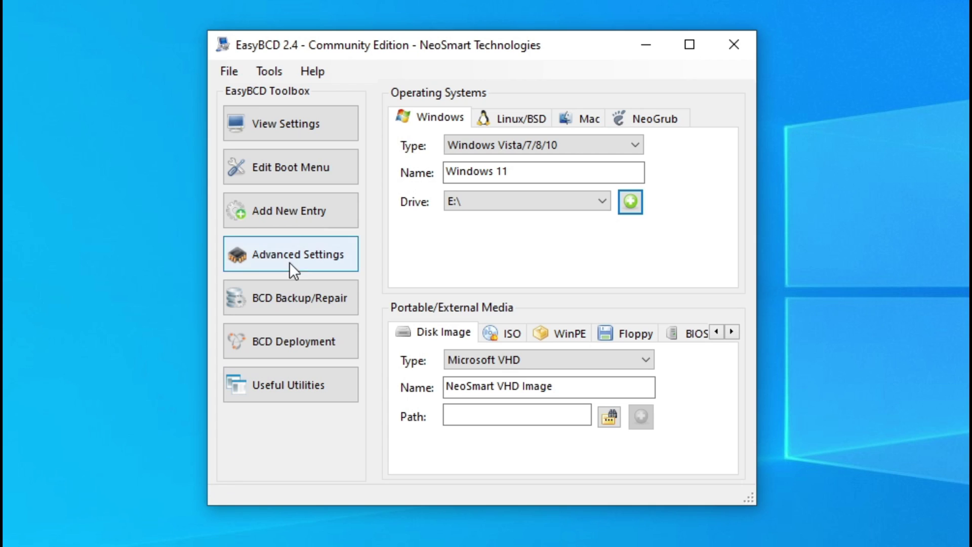
click(289, 174)
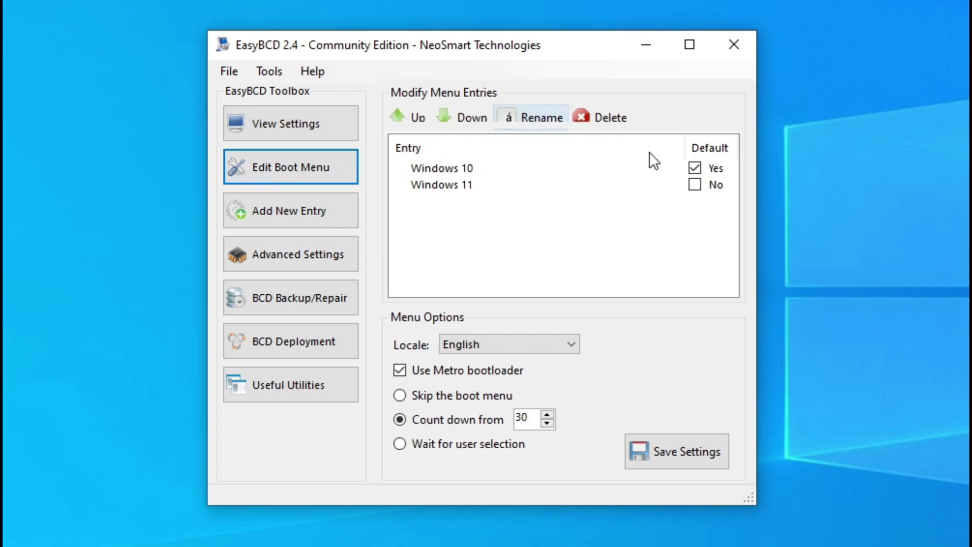
click(695, 185)
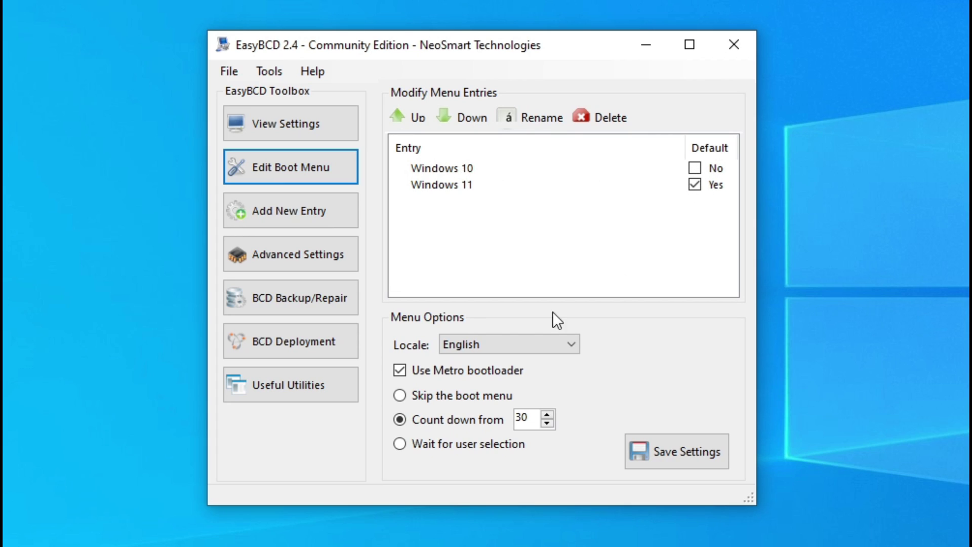
click(667, 454)
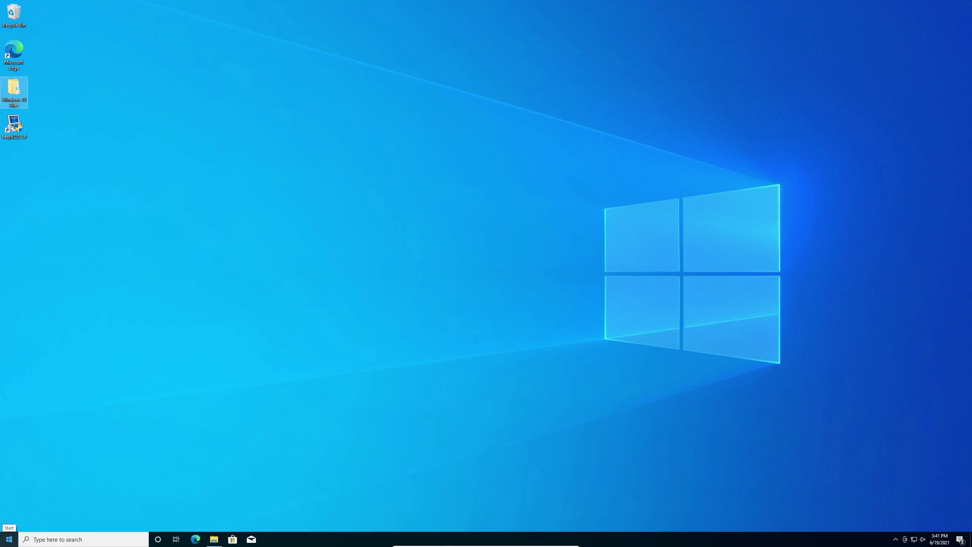
Step: Restart the computer from the Start menu power options
click(1, 541)
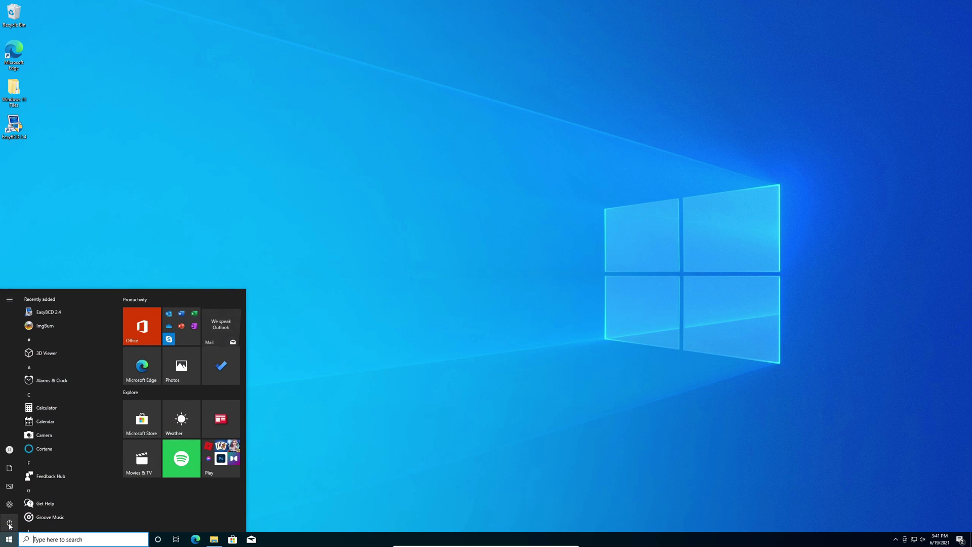
click(9, 524)
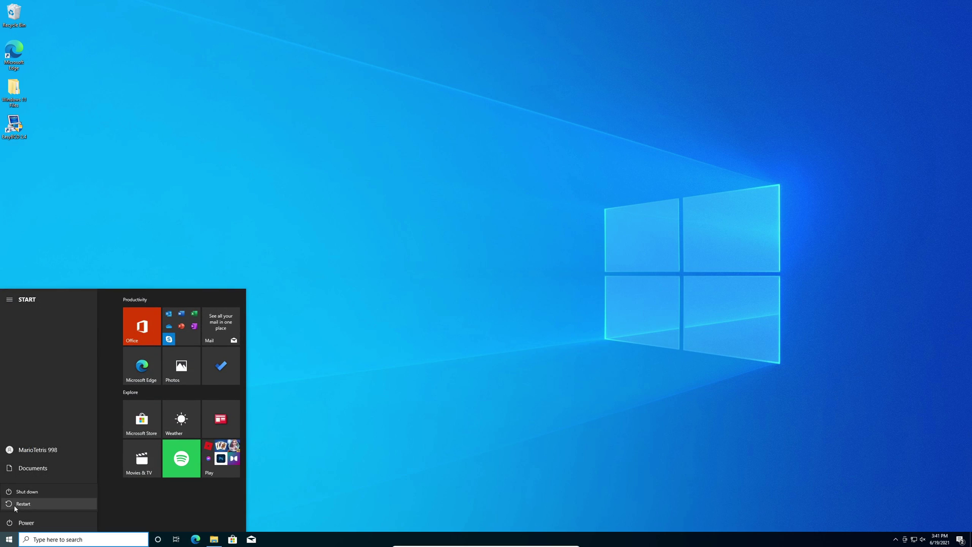
click(22, 502)
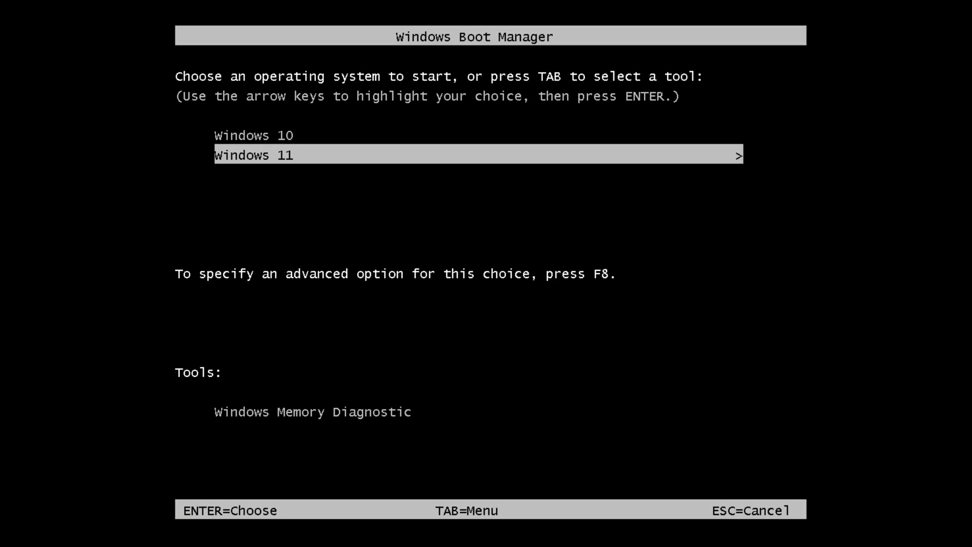
Step: Toggle the boot menu selection between Windows 10 and Windows 11 with the arrow keys
key(Up)
key(Down)
key(Up)
key(Down)
key(Up)
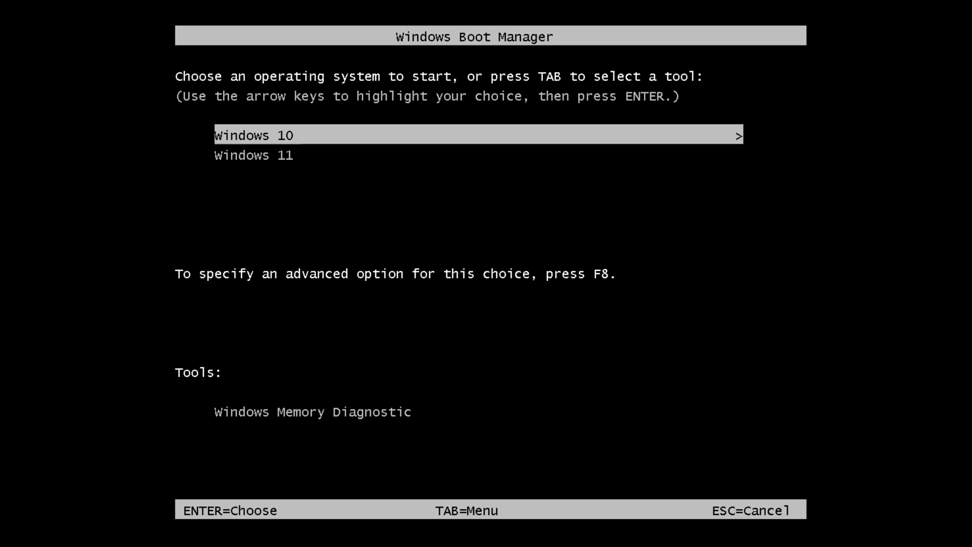
key(Down)
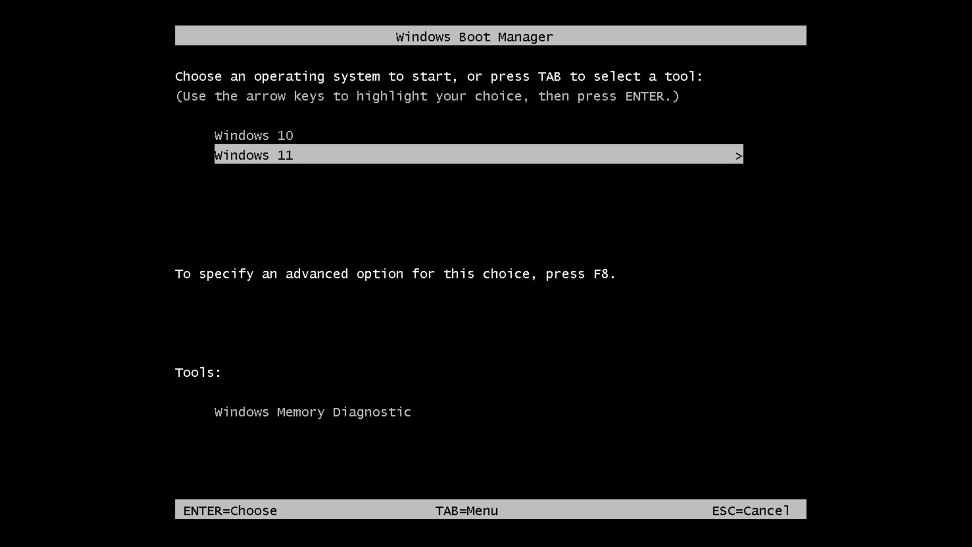